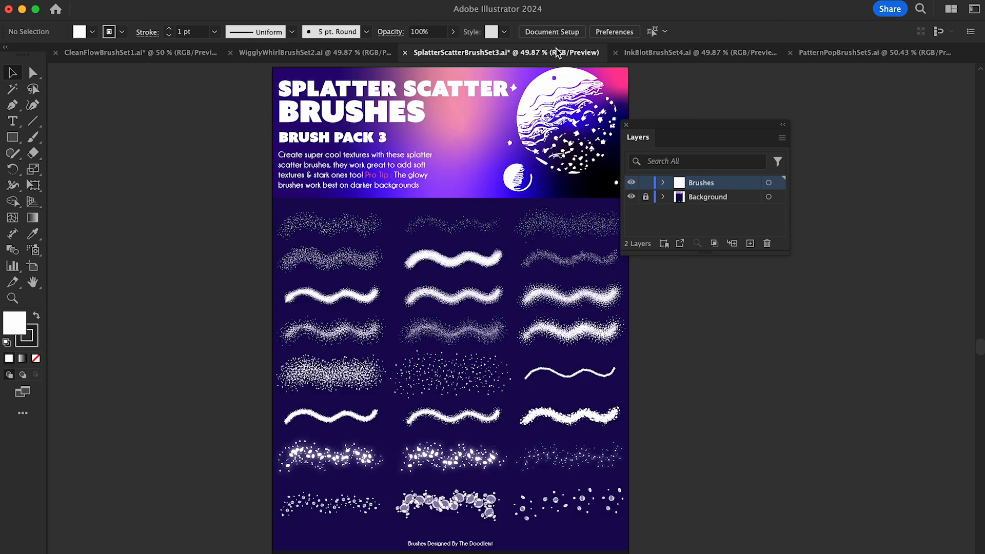
View the Ink Blot and Pattern Pop brush documents, and return to the Clean Flow brush document
click(664, 51)
click(806, 53)
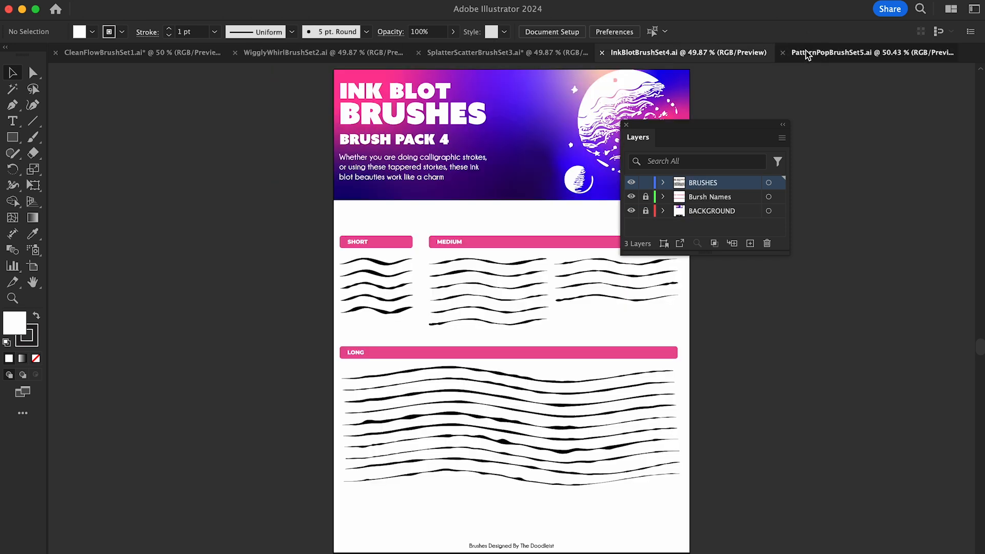
click(149, 57)
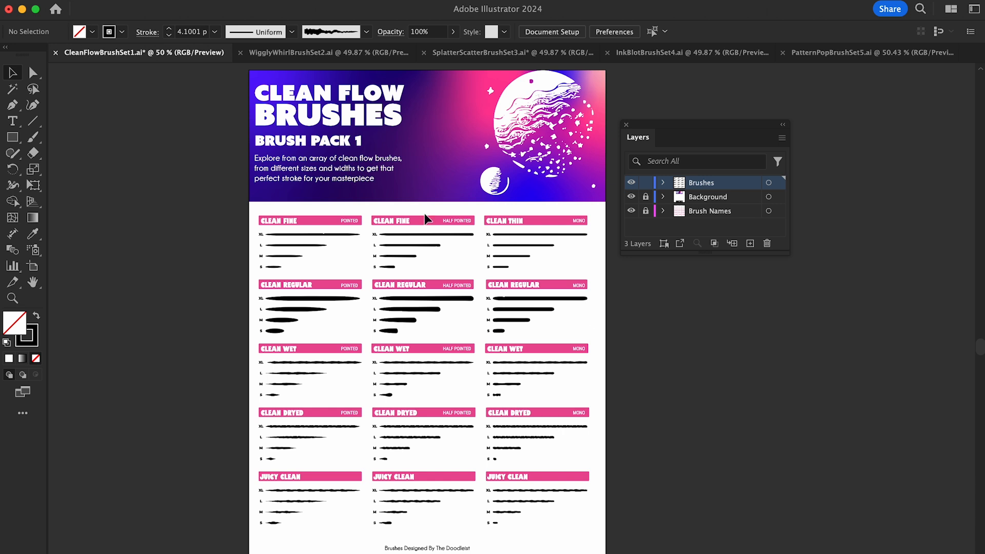
Look through the Clean Flow document's Background, Brush Names and Brushes layers, leaving the Brushes layer active
mouse_move(668, 128)
mouse_down()
mouse_move(651, 110)
mouse_move(659, 134)
mouse_up()
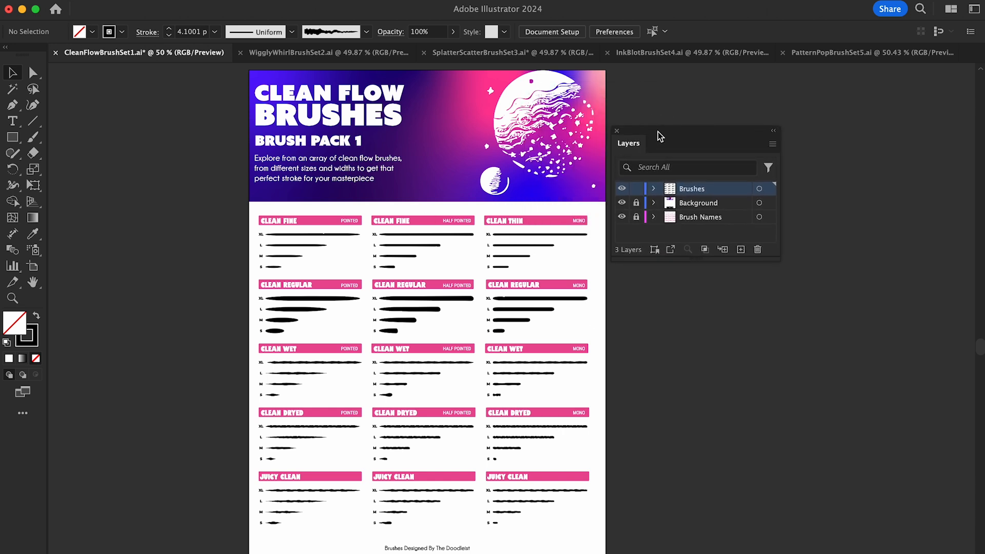
click(693, 205)
click(697, 221)
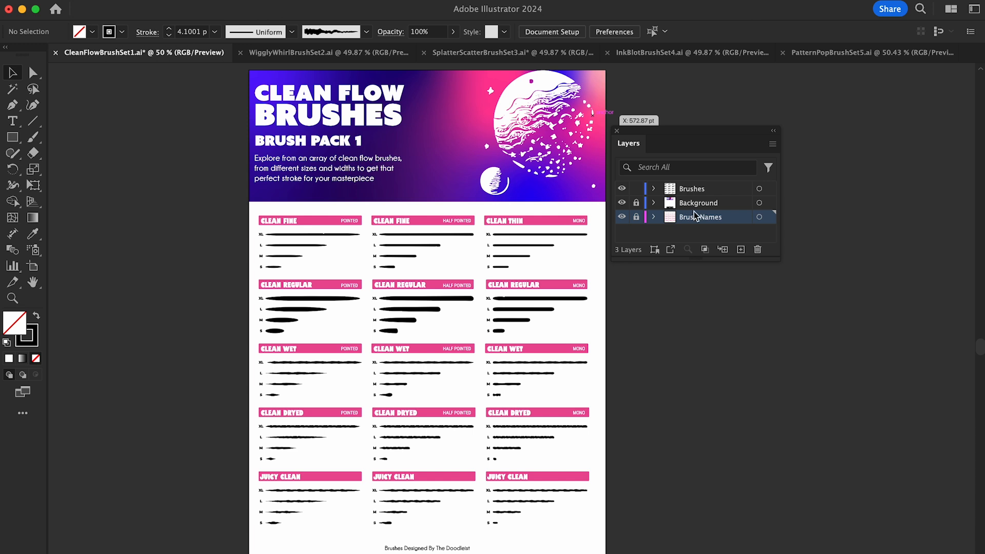
click(677, 191)
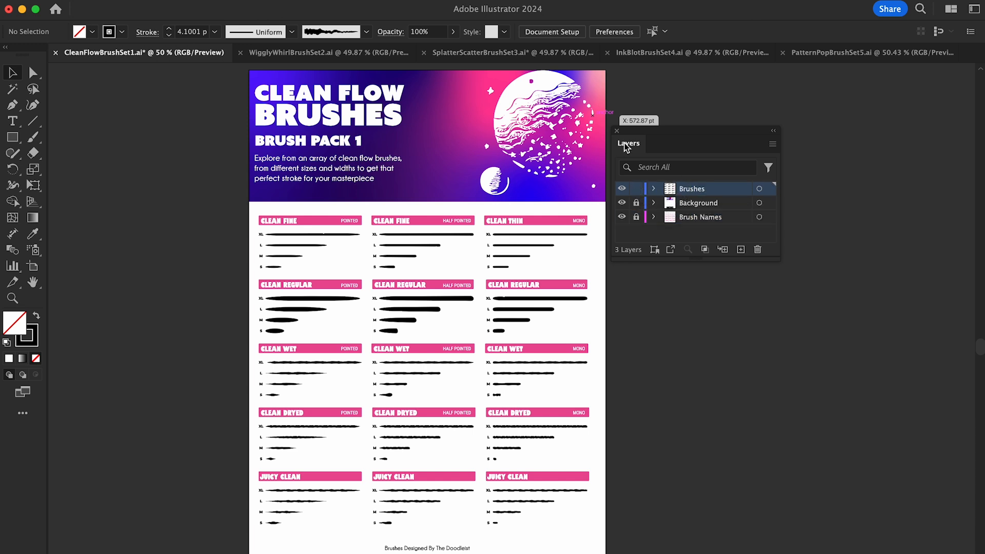
click(347, 0)
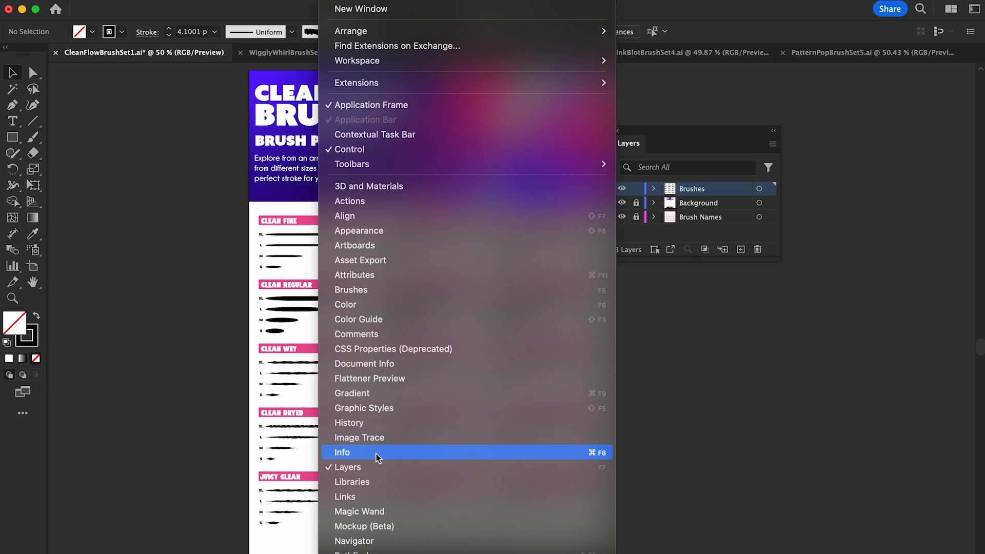
click(688, 332)
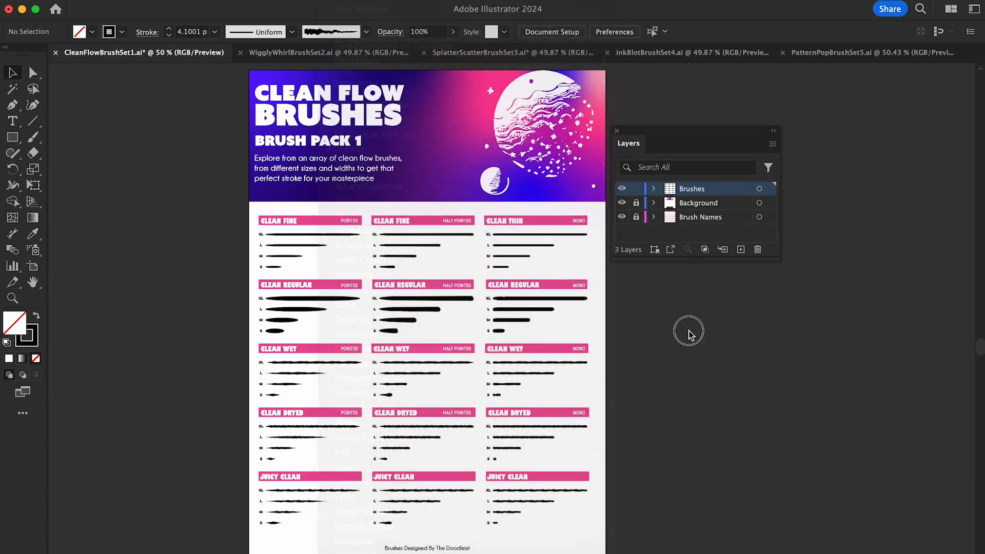
Look through the layers of the Wiggly Whirl, Splatter Scatter, Ink Blot and Pattern Pop documents, and return to CleanFlowBrushSet1.ai
click(324, 53)
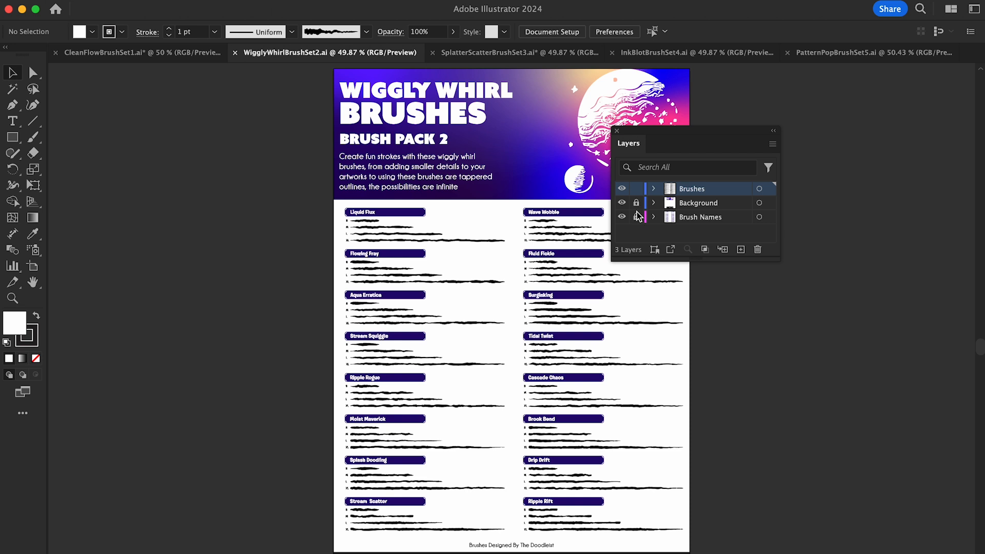
click(530, 55)
click(724, 55)
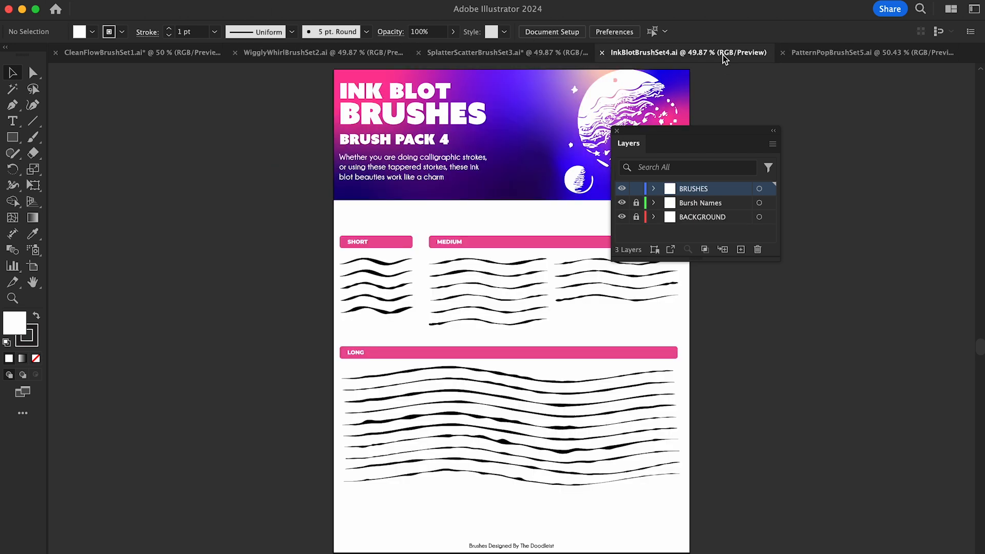
click(826, 54)
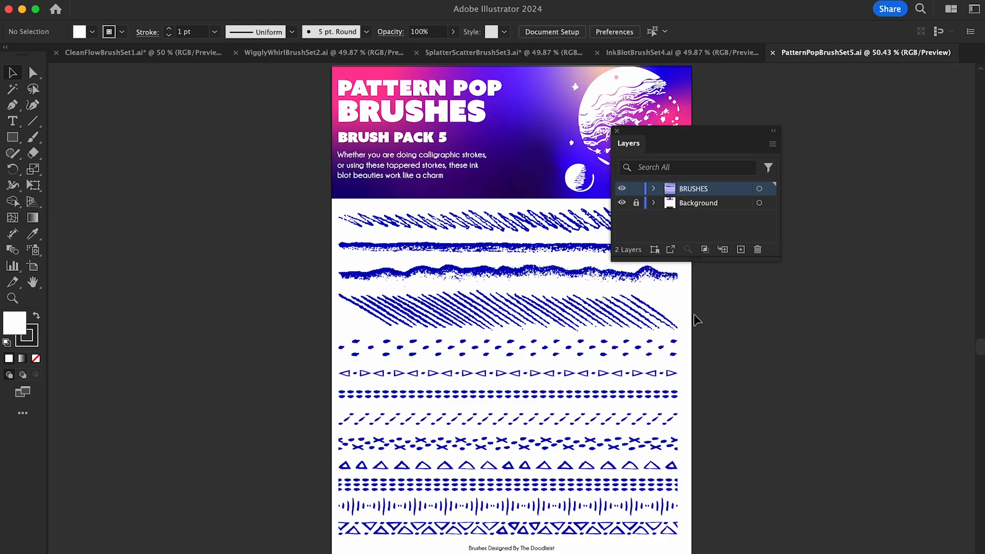
click(94, 55)
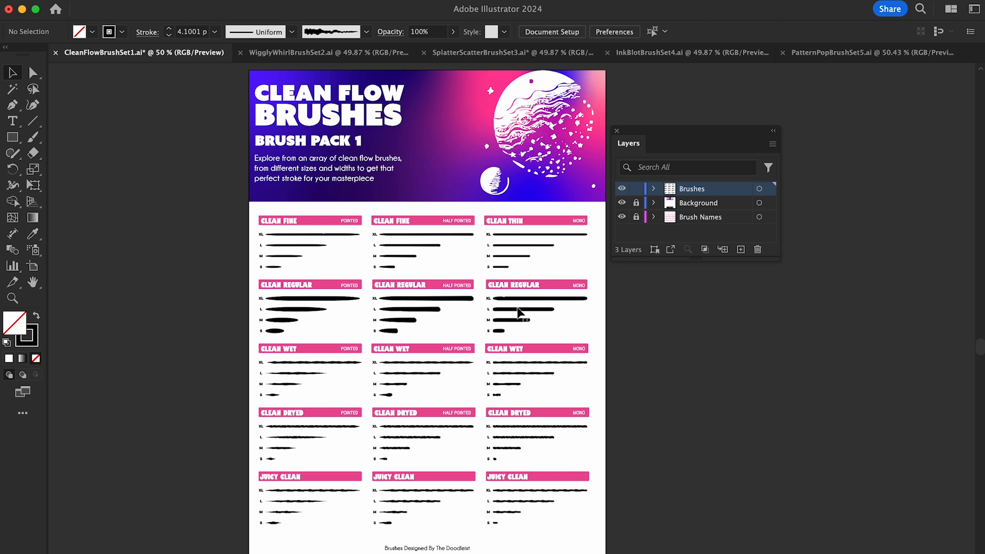
Save the Clean Flow document's brushes as a brush library named brushbliss in the Brushes folder
click(367, 31)
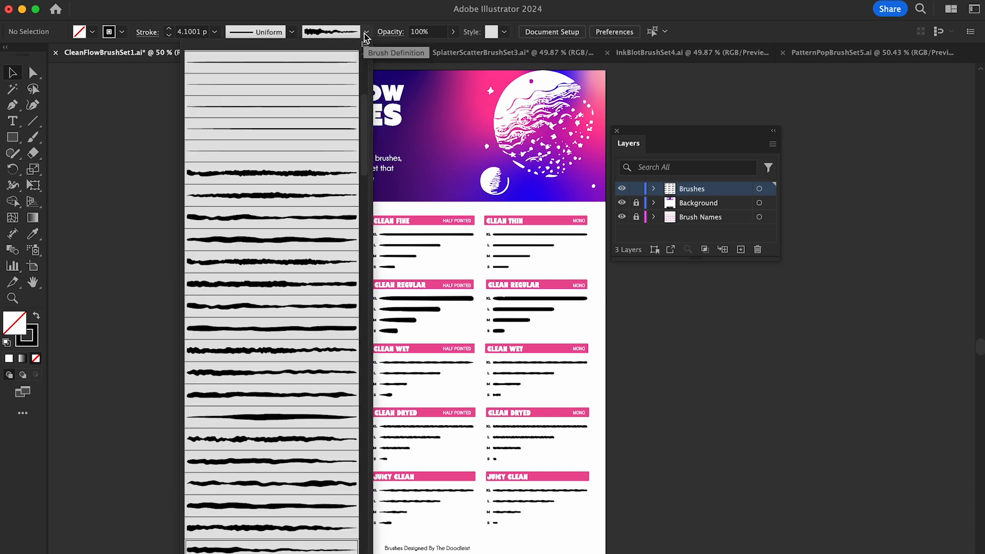
click(364, 87)
mouse_move(364, 88)
mouse_down()
mouse_move(374, 497)
mouse_move(380, 112)
mouse_move(395, 91)
mouse_up()
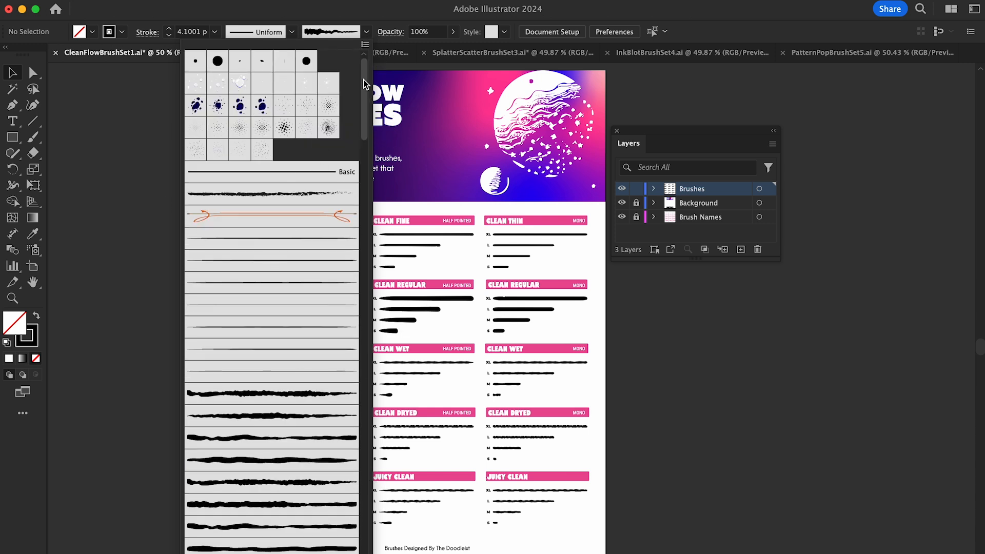
click(365, 45)
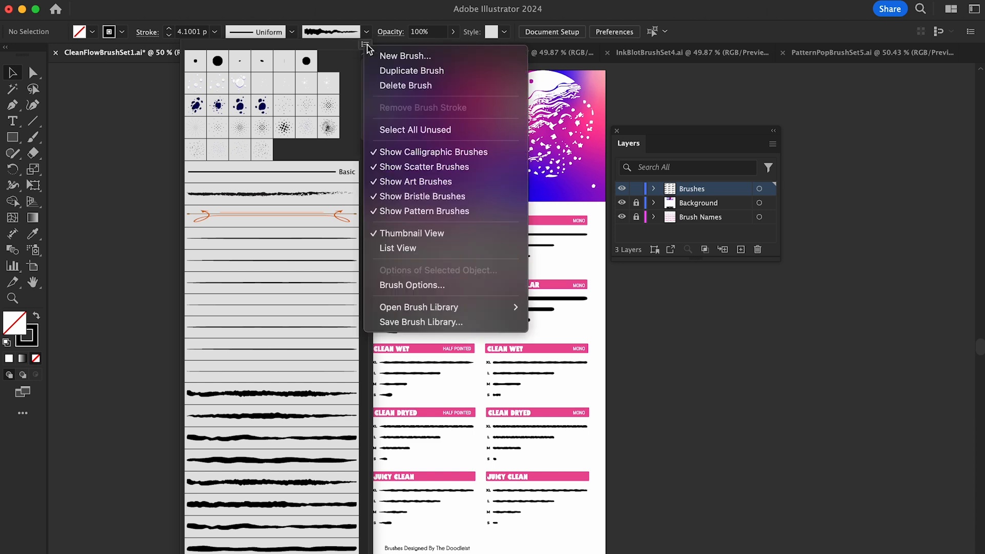
click(414, 322)
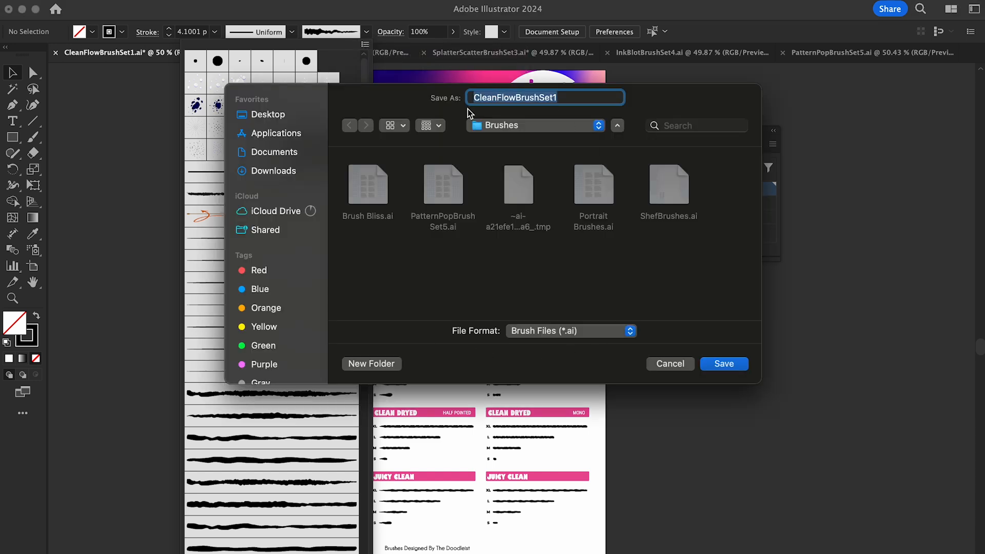
text(brushbliss)
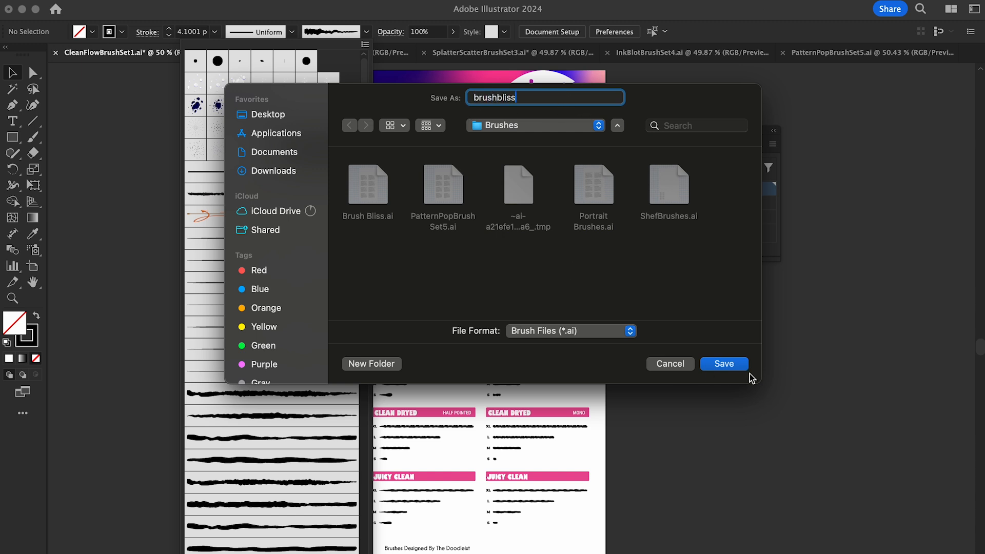
click(724, 364)
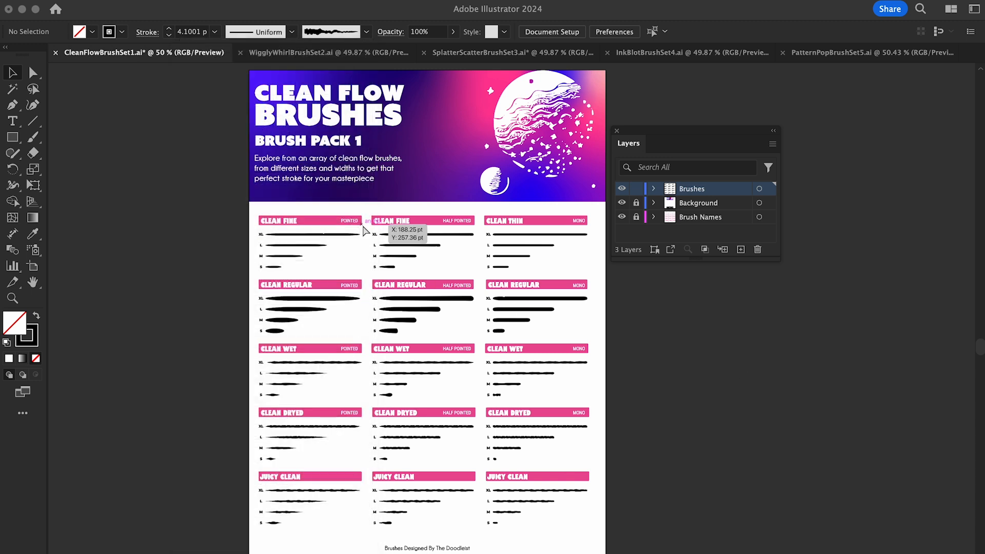
Create a new blank document and move the floating layer list clear of its page
key(super+n)
double_click(340, 195)
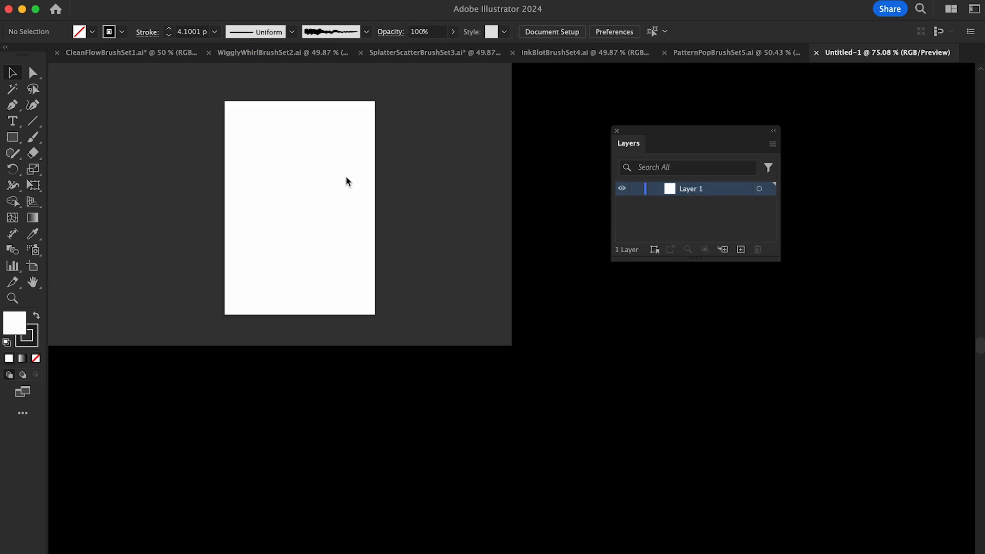
drag(645, 128, 792, 114)
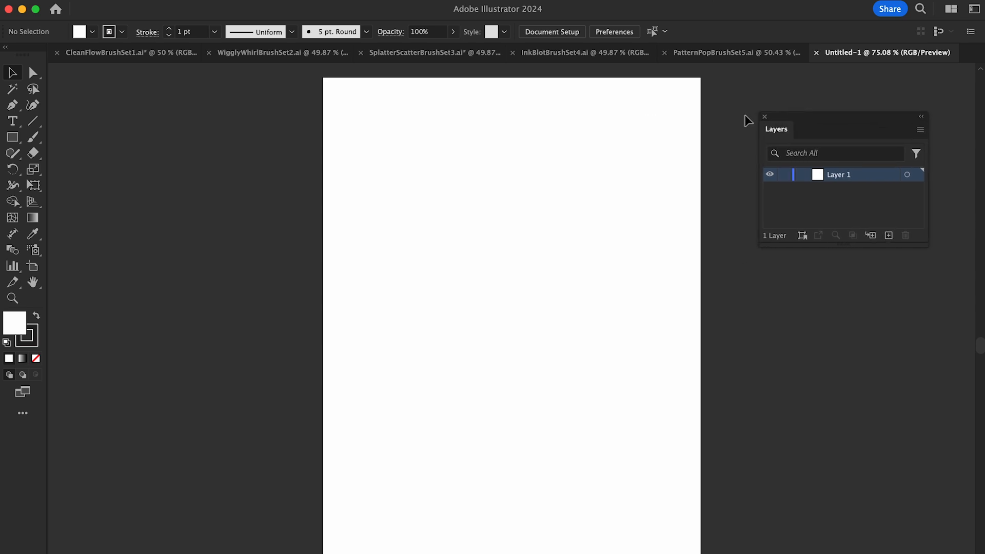
Open the user-defined Brush Bliss brush library, place it beside the page and enlarge it to show its rough black art brushes
click(367, 31)
click(366, 45)
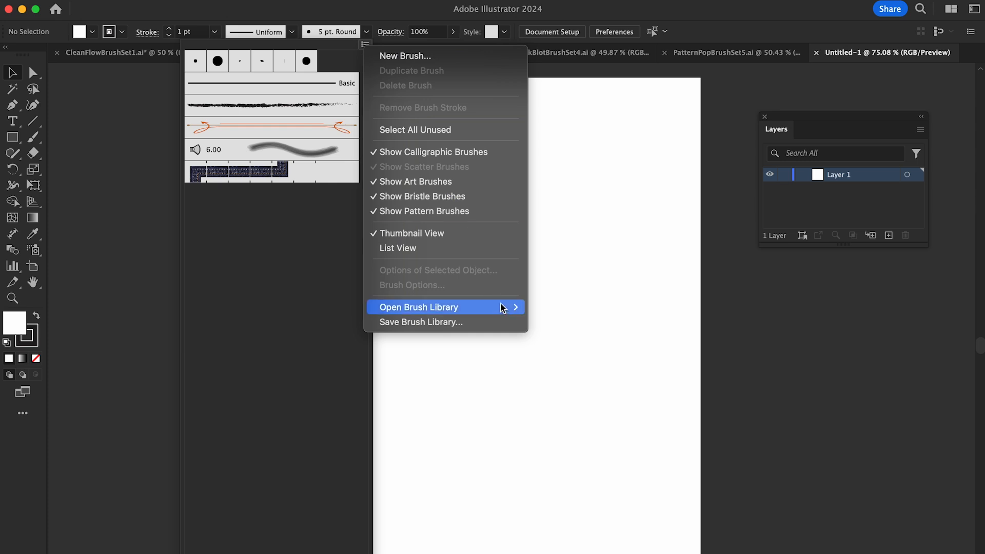
mouse_move(501, 305)
mouse_move(604, 428)
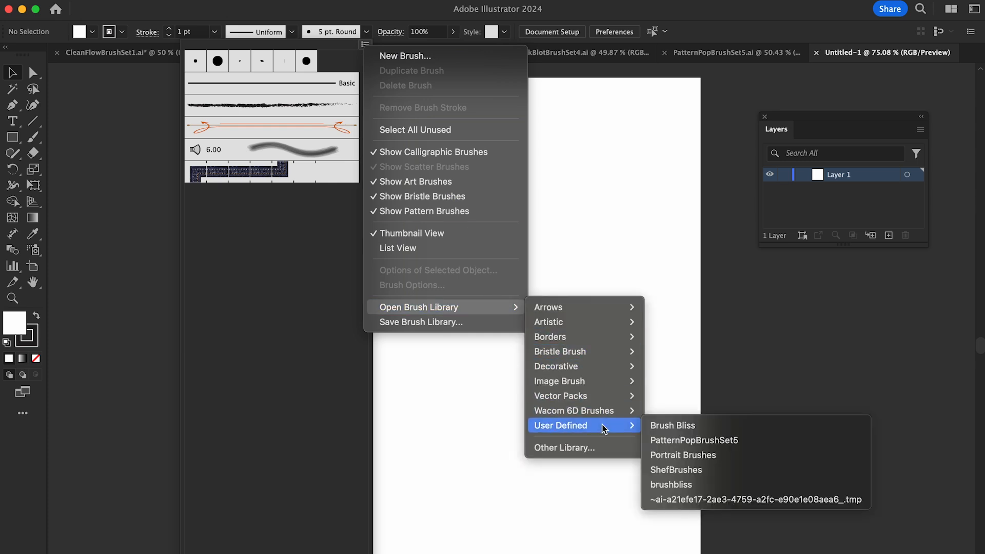
click(666, 428)
click(115, 257)
mouse_move(478, 280)
mouse_down()
mouse_move(169, 116)
mouse_move(172, 82)
mouse_up()
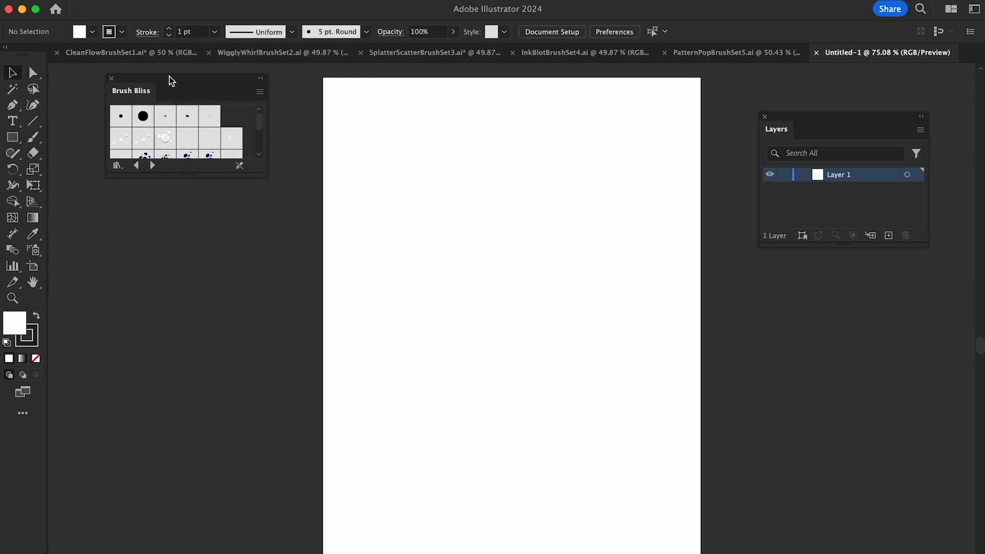
drag(266, 177, 292, 553)
scroll(216, 431, down, 10)
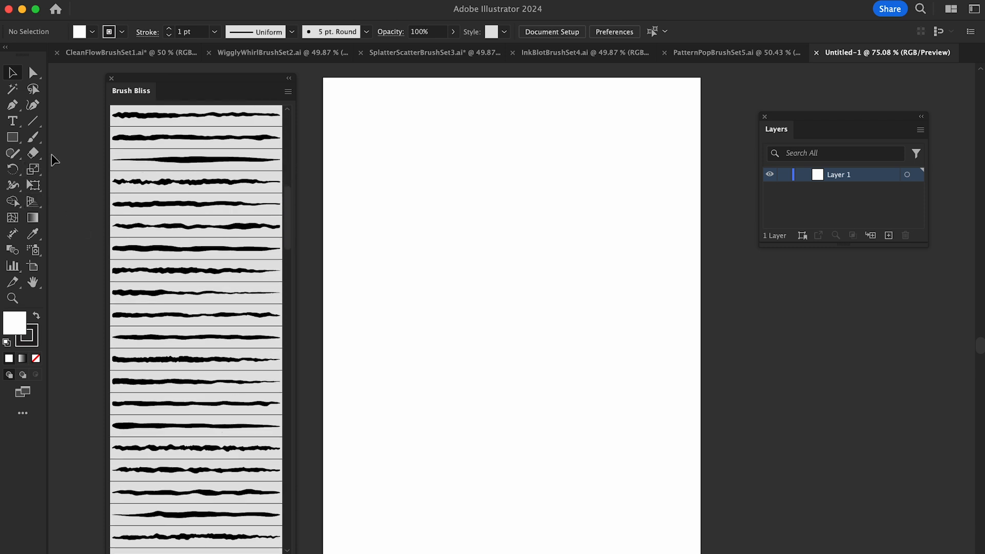
Paint two looping strokes with two different rough black art brushes, one across the page's upper half and one down its lower-left part
click(128, 179)
mouse_move(331, 115)
mouse_down()
mouse_move(384, 131)
mouse_move(396, 251)
mouse_move(442, 287)
mouse_move(480, 249)
mouse_move(453, 250)
mouse_move(540, 339)
mouse_move(525, 373)
mouse_move(508, 341)
mouse_move(571, 294)
mouse_move(532, 216)
mouse_move(535, 229)
mouse_move(605, 219)
mouse_move(623, 190)
mouse_up()
scroll(188, 180, up, 10)
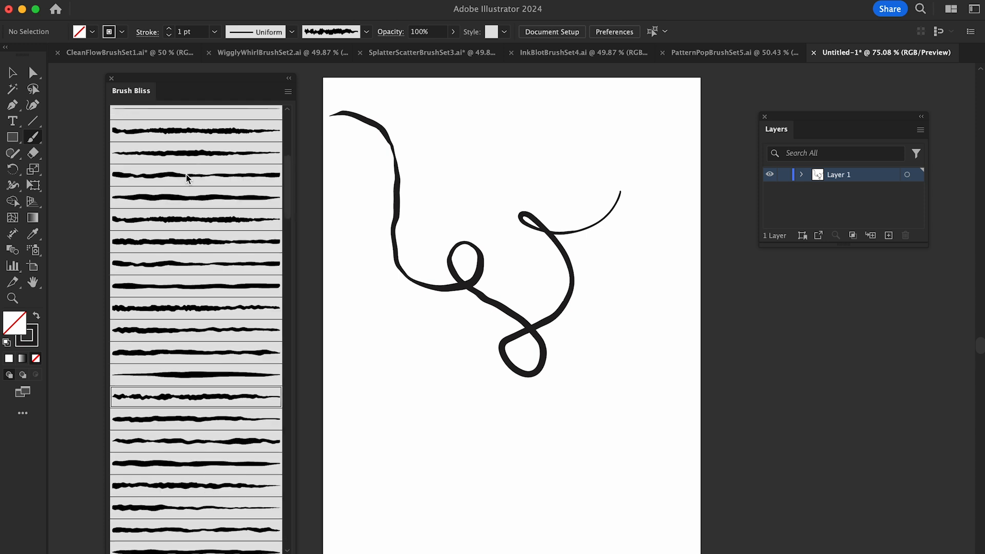
click(185, 228)
mouse_move(351, 263)
mouse_down()
mouse_move(386, 366)
mouse_move(464, 393)
mouse_move(437, 366)
mouse_move(505, 466)
mouse_move(469, 508)
mouse_up()
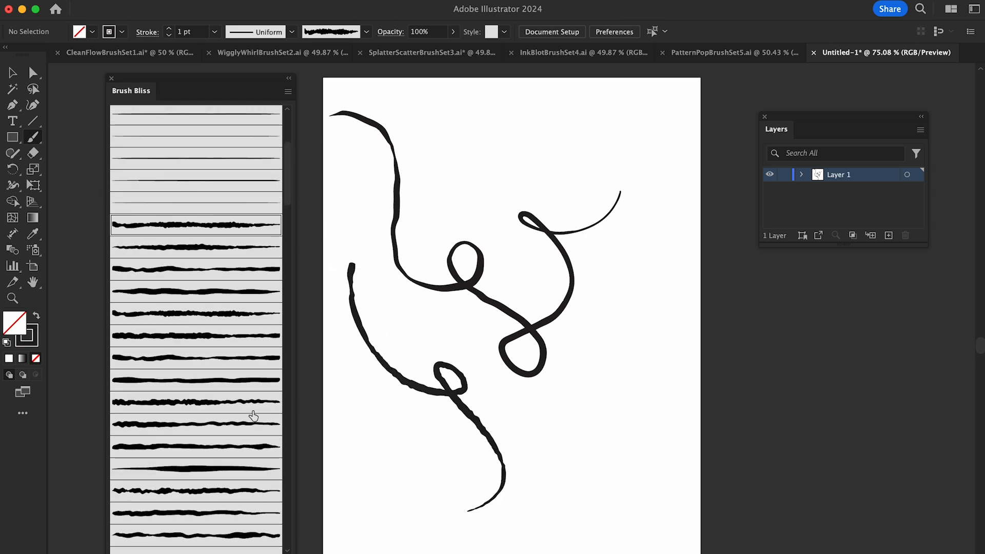
Paint a thin looping stroke across the page's lower half with the blob-like blue art brush
scroll(253, 416, down, 6)
scroll(216, 472, down, 6)
click(207, 474)
mouse_move(363, 517)
mouse_down()
mouse_move(368, 469)
mouse_move(444, 471)
mouse_move(430, 480)
mouse_move(565, 447)
mouse_move(568, 344)
mouse_up()
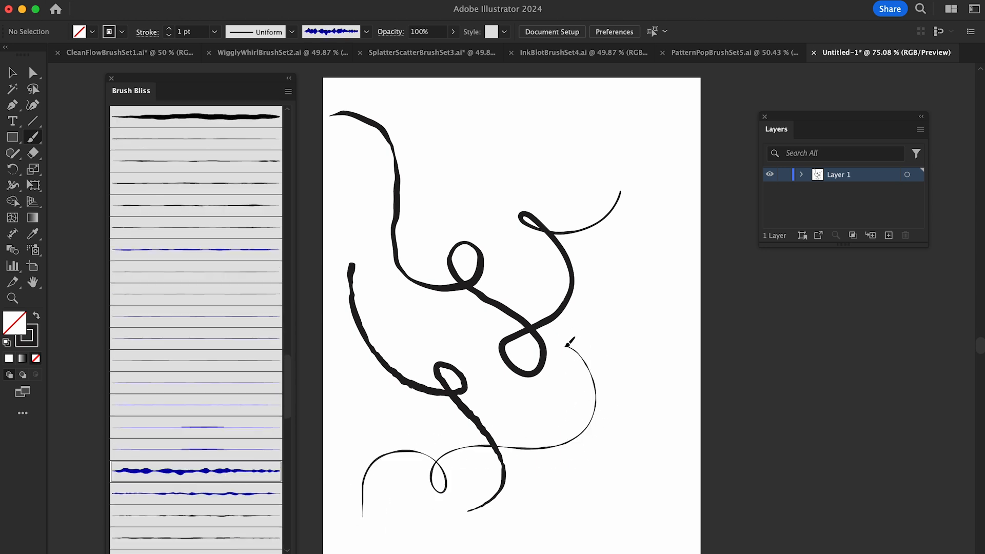
Paint a long curve down the right part of the page with the scribbled hatching brush
scroll(210, 369, down, 8)
click(188, 272)
mouse_move(456, 136)
mouse_down()
mouse_move(514, 158)
mouse_move(579, 249)
mouse_move(603, 365)
mouse_up()
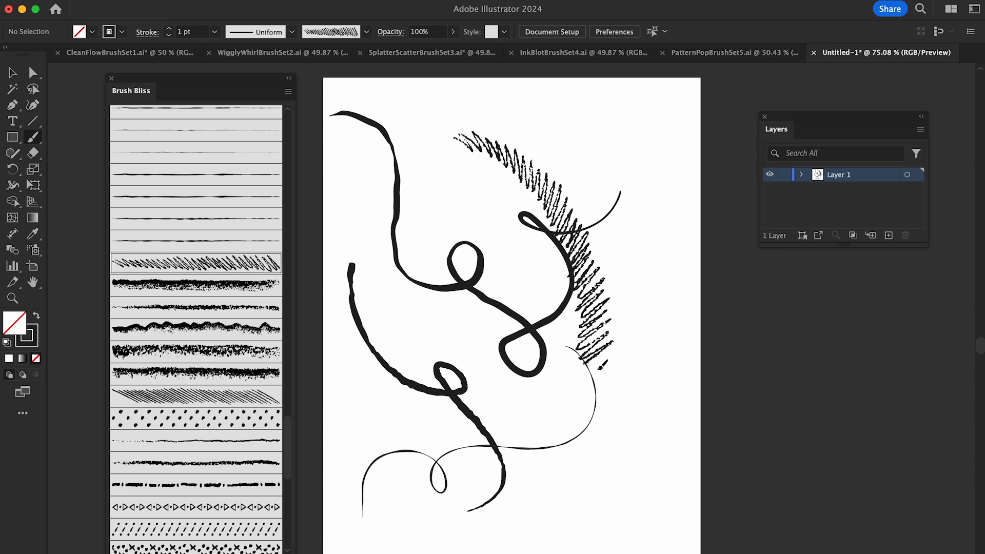
Paint a triangle-and-dot pattern curve at the page's lower right and an X-and-dot pattern arc near its top
click(238, 508)
mouse_move(426, 526)
mouse_down()
mouse_move(574, 528)
mouse_move(622, 431)
mouse_up()
scroll(151, 480, down, 6)
click(169, 328)
mouse_move(430, 160)
mouse_down()
mouse_move(477, 92)
mouse_move(594, 163)
mouse_up()
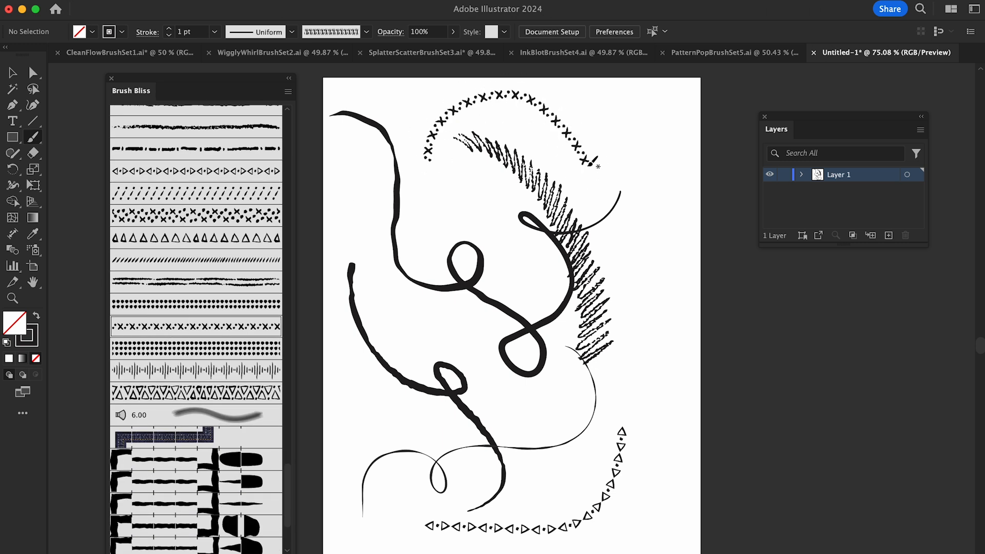
Recolour the X-and-dot arc's stroke crimson, and restyle the scribbled curve with the rough double-line brush in colour 383FC1
key(v)
click(555, 121)
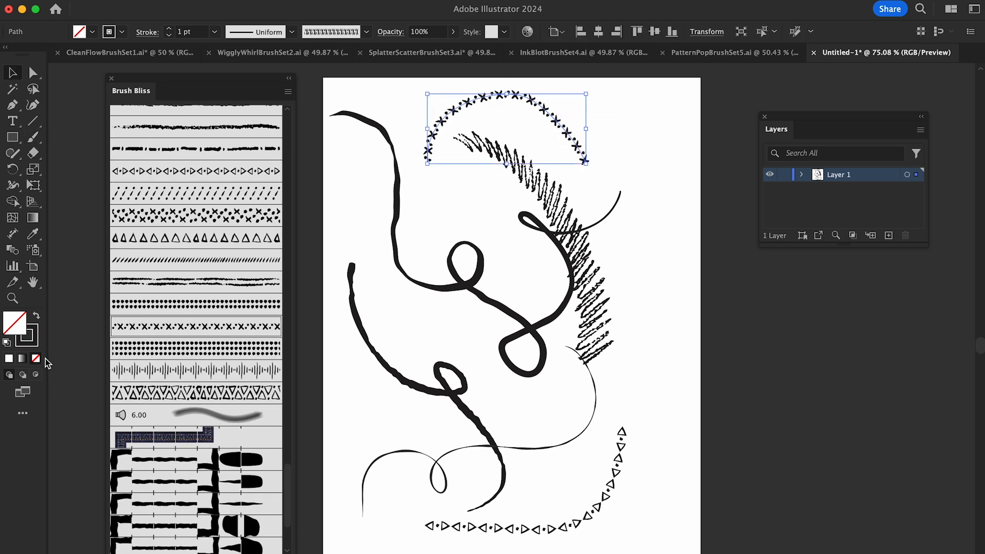
click(31, 336)
double_click(29, 336)
click(667, 131)
click(721, 82)
key(Return)
click(569, 251)
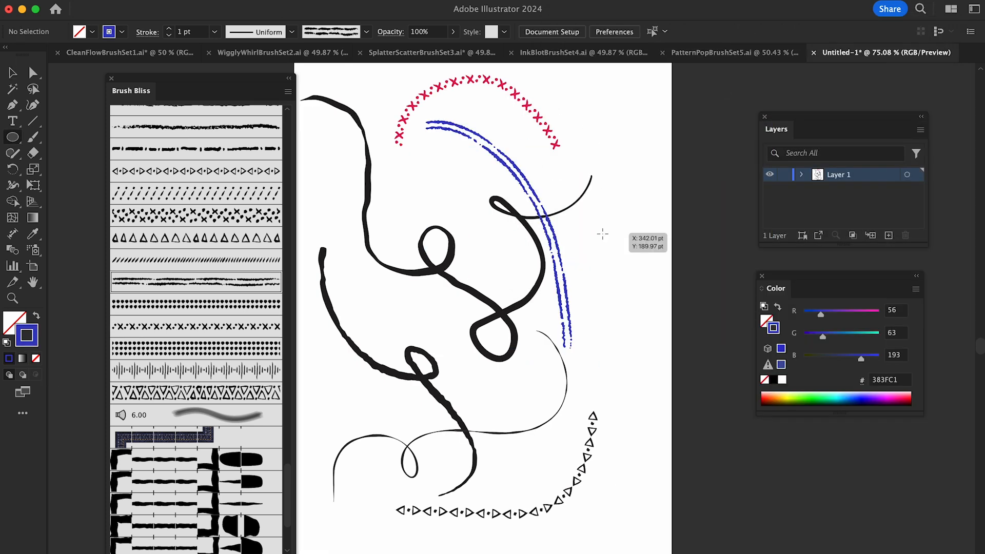
Draw a circle to the right of the blue double-line curve and apply the scattered X-and-dot pattern brush to its stroke
drag(603, 234, 673, 303)
key(v)
drag(634, 271, 626, 268)
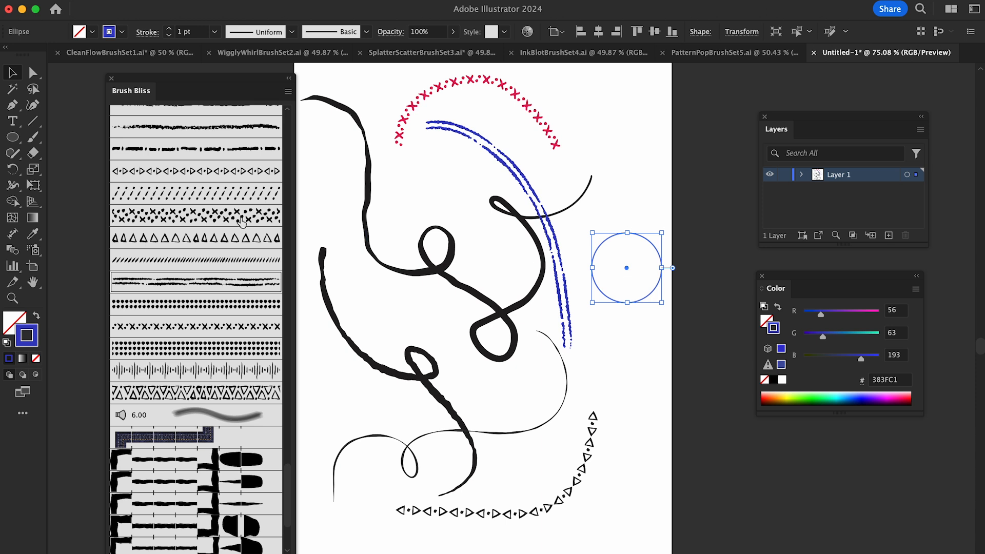
click(242, 222)
click(634, 189)
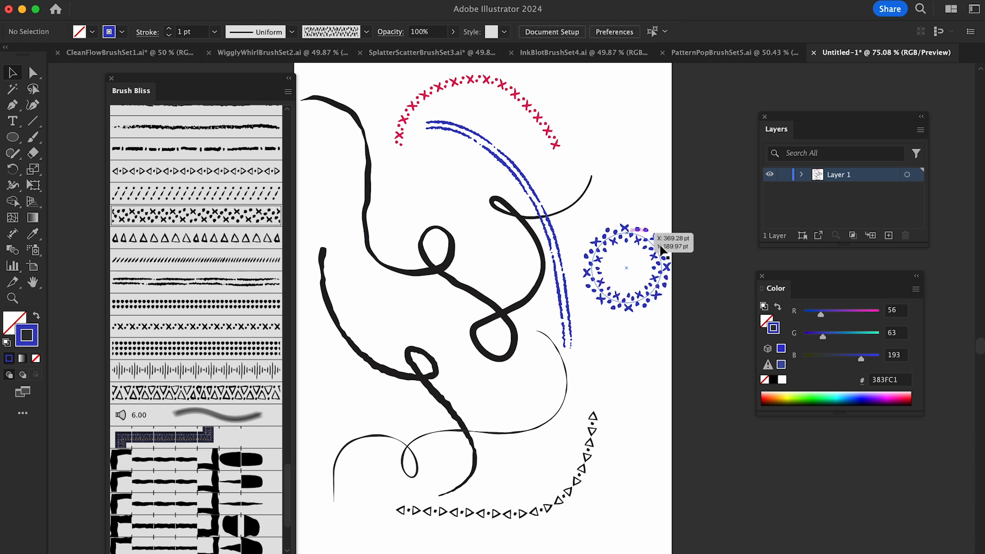
Move the patterned circle slightly upward beside the blue curve, and clear the selection
mouse_move(644, 308)
mouse_down()
mouse_move(657, 200)
mouse_move(643, 288)
mouse_up()
scroll(625, 170, down, 3)
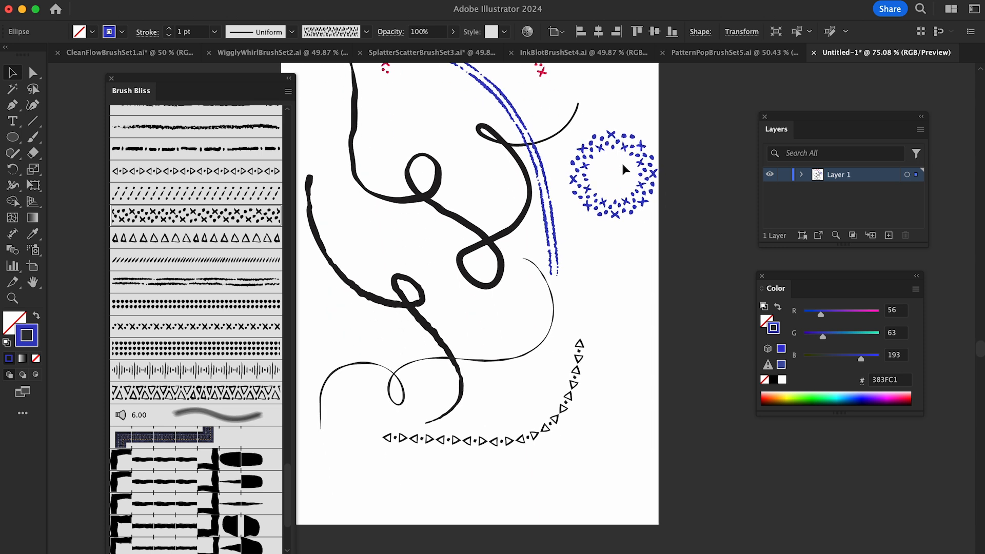
scroll(624, 170, up, 3)
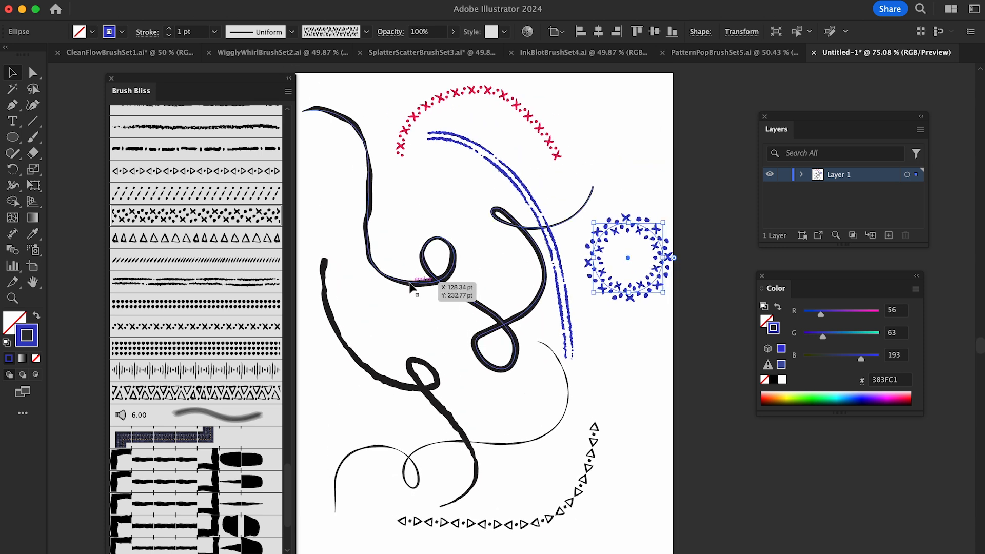
click(697, 336)
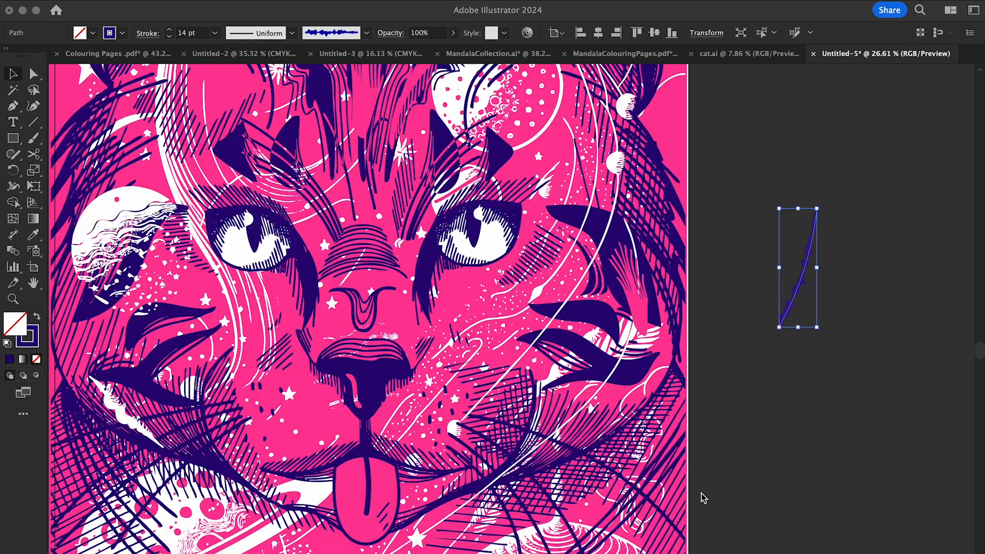
Open the Brush Bliss library beside the cat artwork and switch to the Paintbrush tool with nothing selected
click(745, 458)
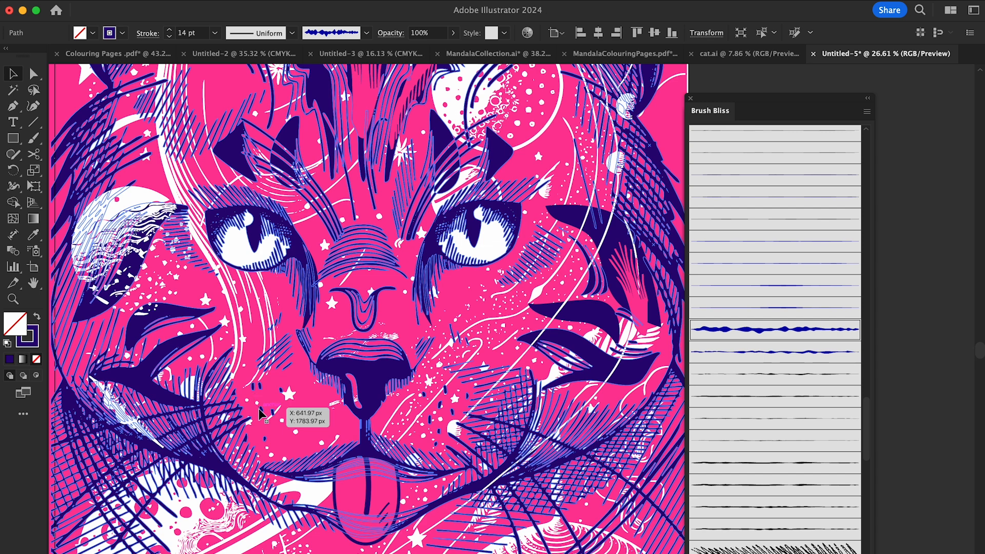
click(33, 138)
key(super+shift+a)
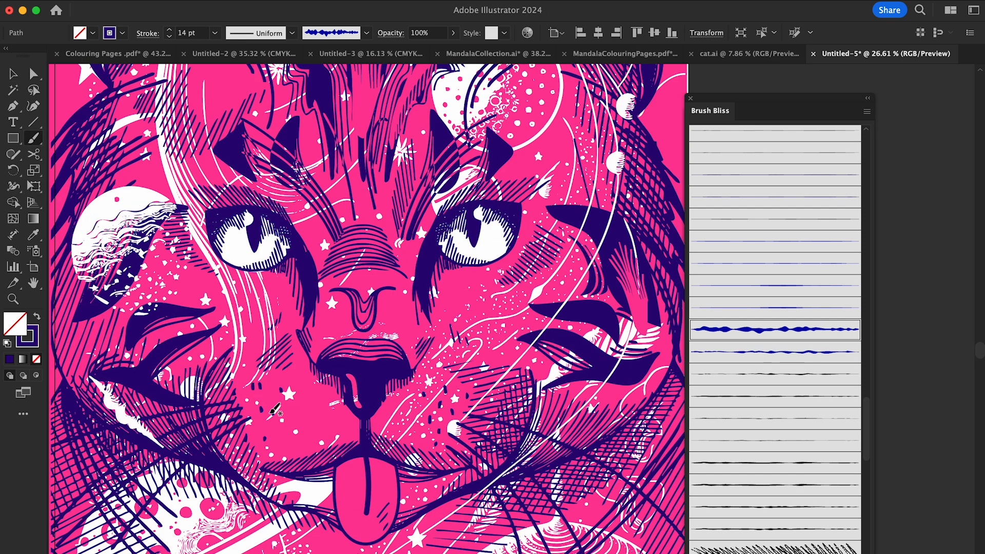
Try a dark blue bumpy-edged 14 pt brush stroke across the cheek beside the cat's nose, and undo it
scroll(275, 409, up, 2)
scroll(275, 409, up, 4)
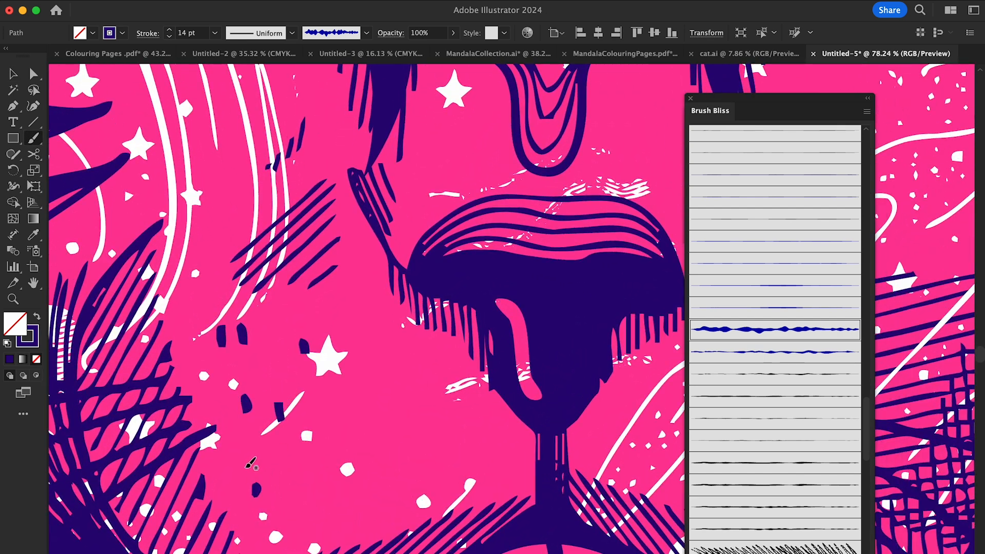
mouse_move(245, 467)
mouse_down()
mouse_move(334, 465)
mouse_move(392, 438)
mouse_move(417, 406)
mouse_up()
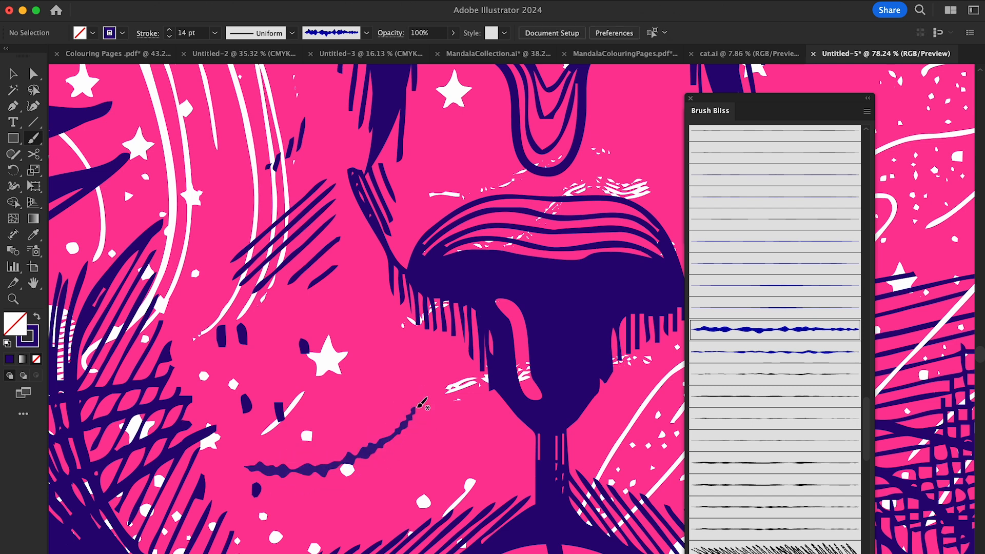
scroll(422, 404, down, 4)
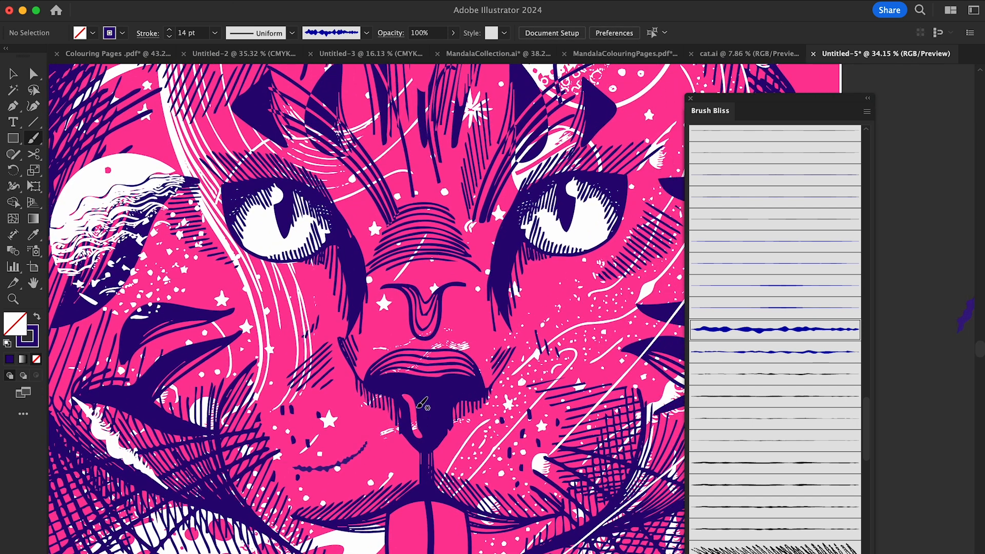
key(super+a)
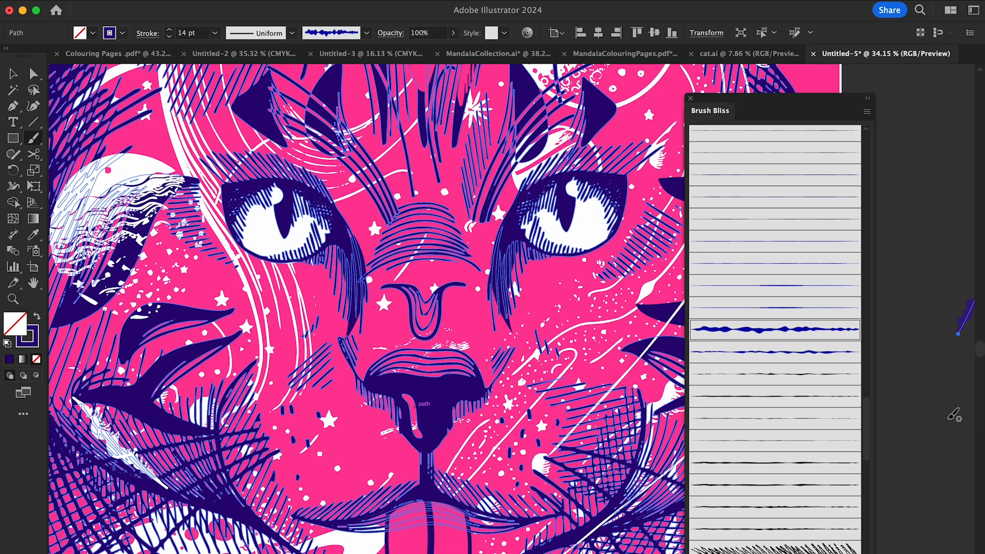
Paint white rough-edged strokes on the cat's cheeks below the eyes and white triangle-pattern strokes along the upper lip on both sides
key(v)
scroll(530, 429, up, 1)
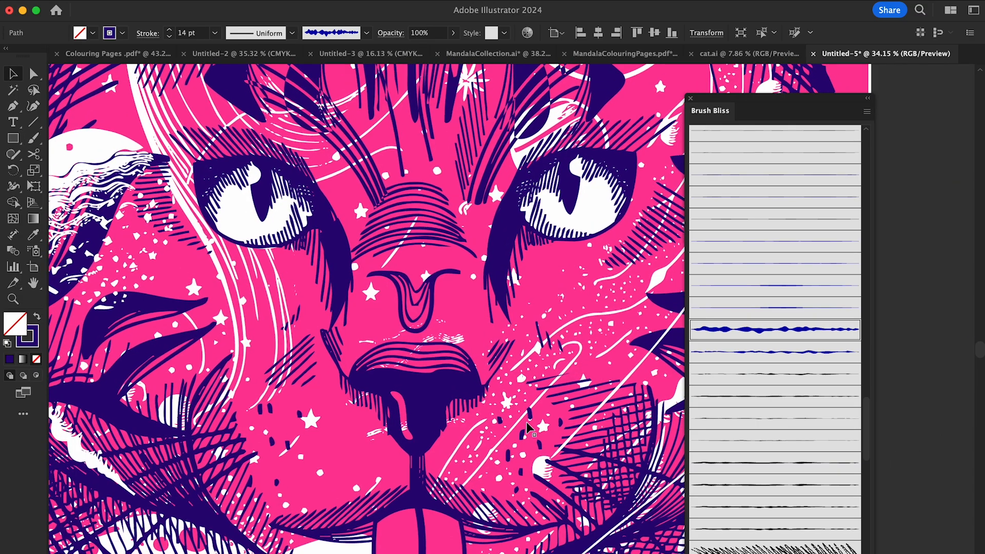
scroll(805, 473, down, 5)
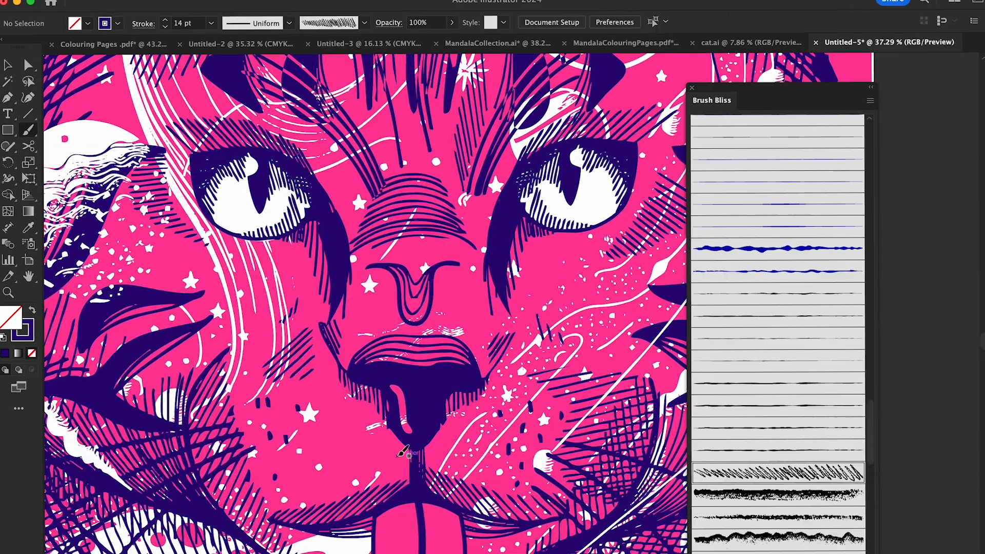
scroll(910, 421, up, 3)
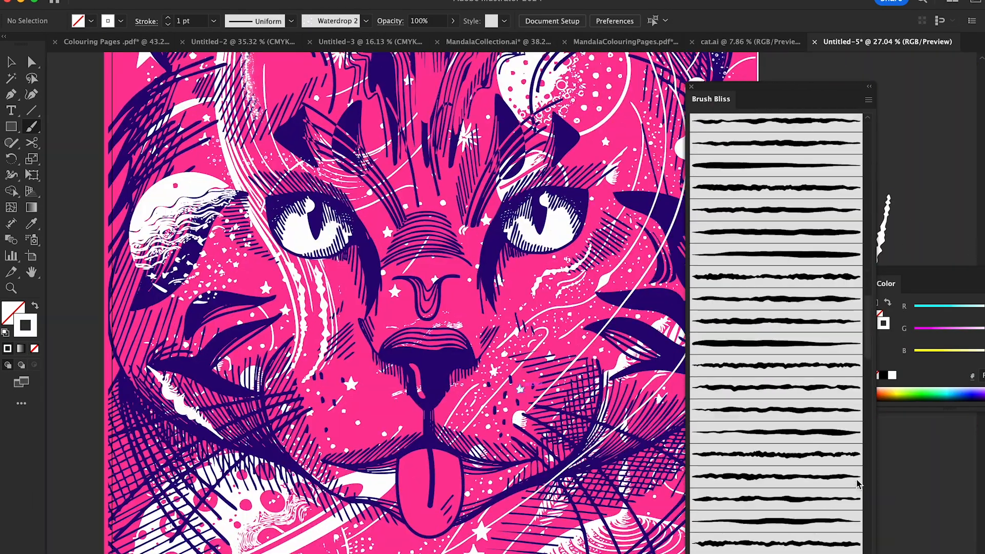
scroll(706, 369, down, 3)
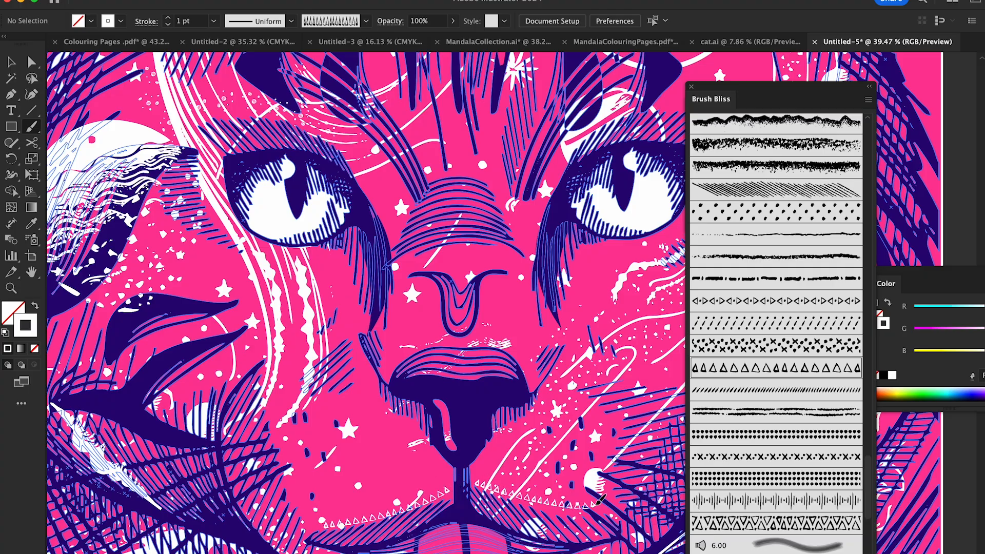